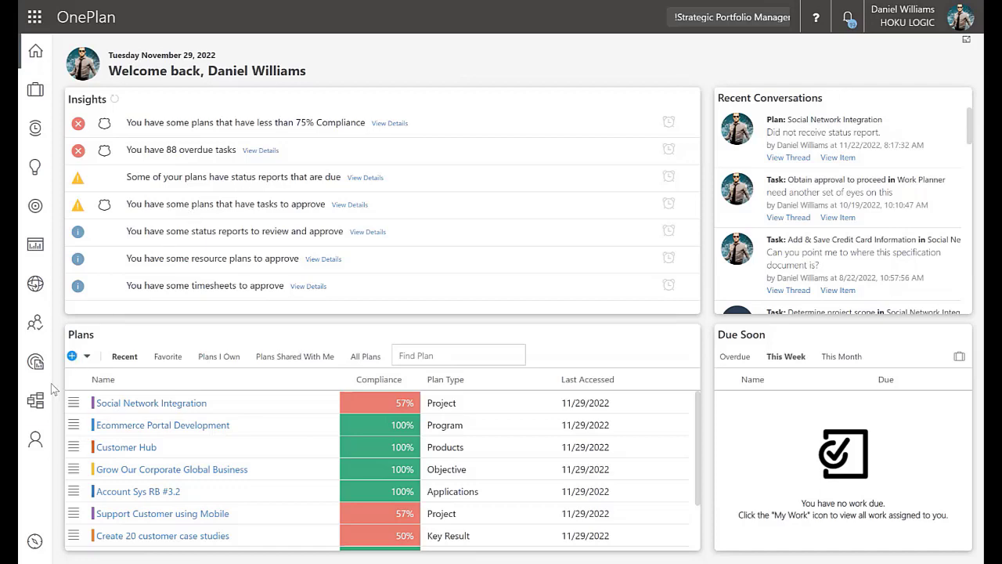
Open the IT 2022 Planning model in the portfolio Modeler
click(28, 411)
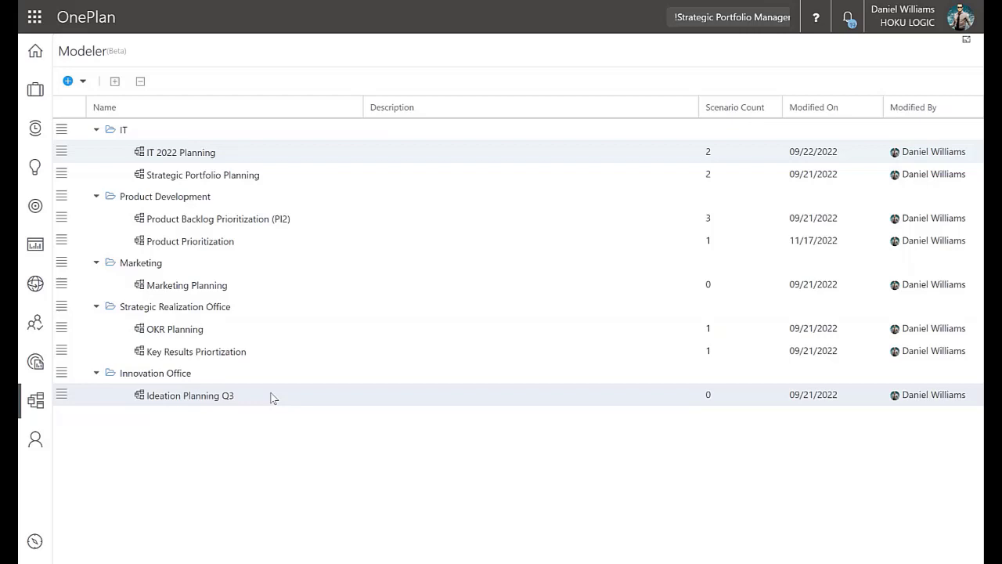
click(180, 154)
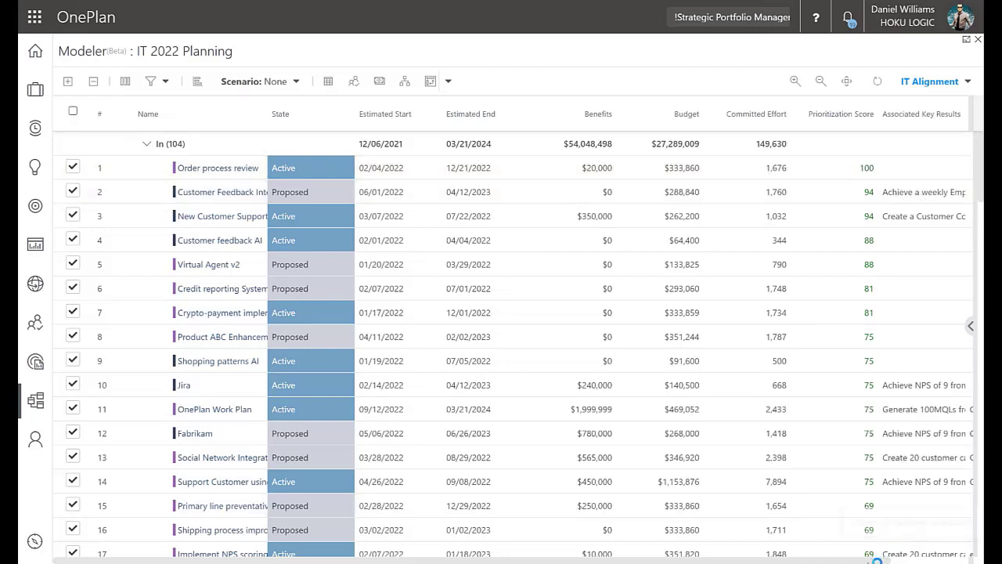
Review the plan list's columns and the fields available for column selection, leaving the selection as it is
drag(872, 558, 949, 562)
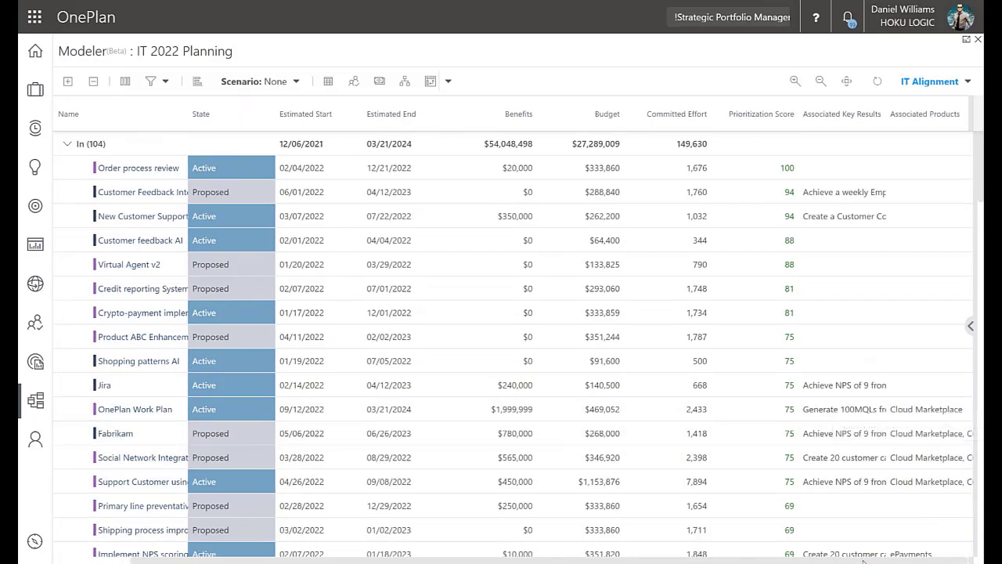
drag(866, 560, 634, 559)
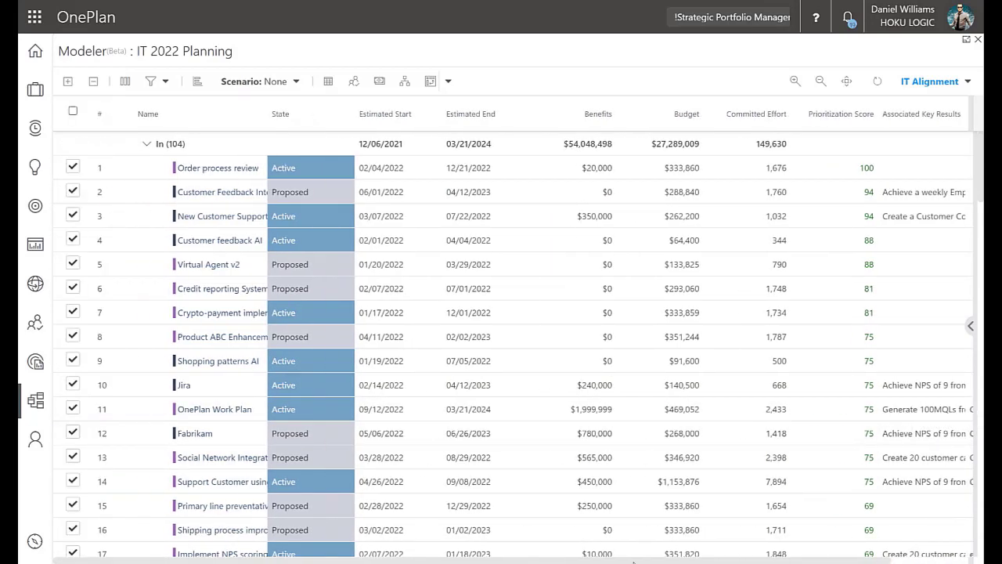
click(125, 81)
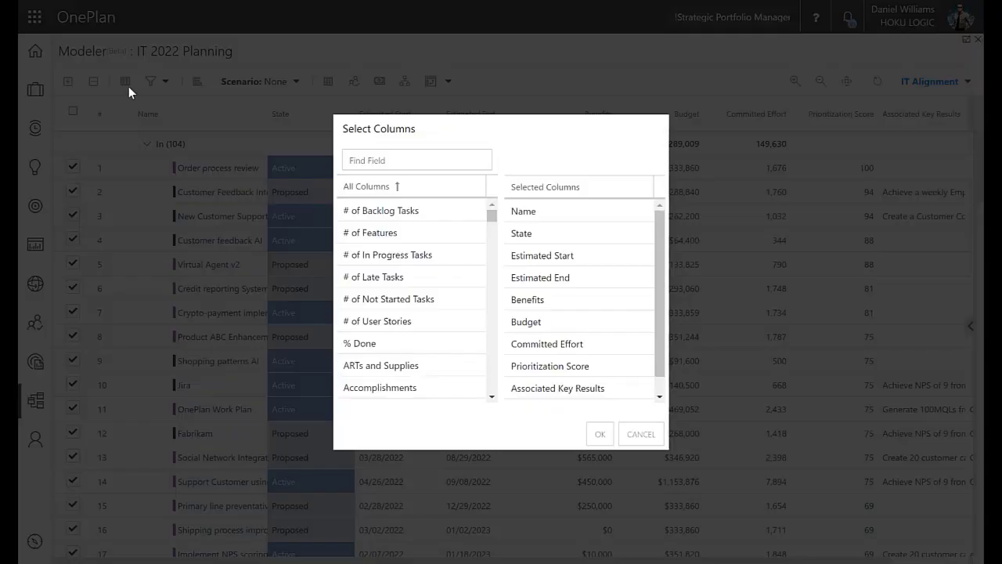
click(639, 439)
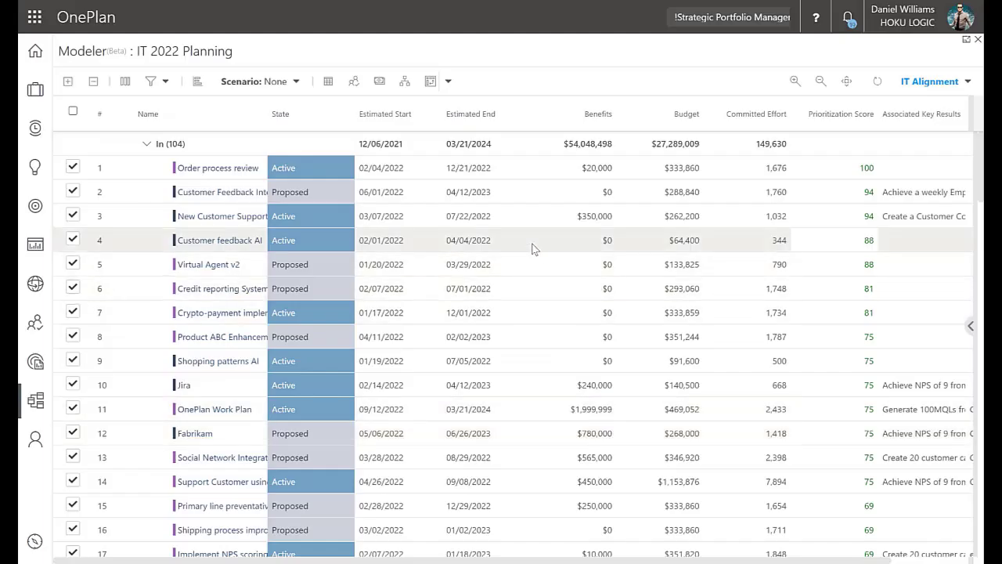
Show the scenario targets beneath the plan list, apply the $25M Budget scenario and check which plans it leaves out
click(329, 83)
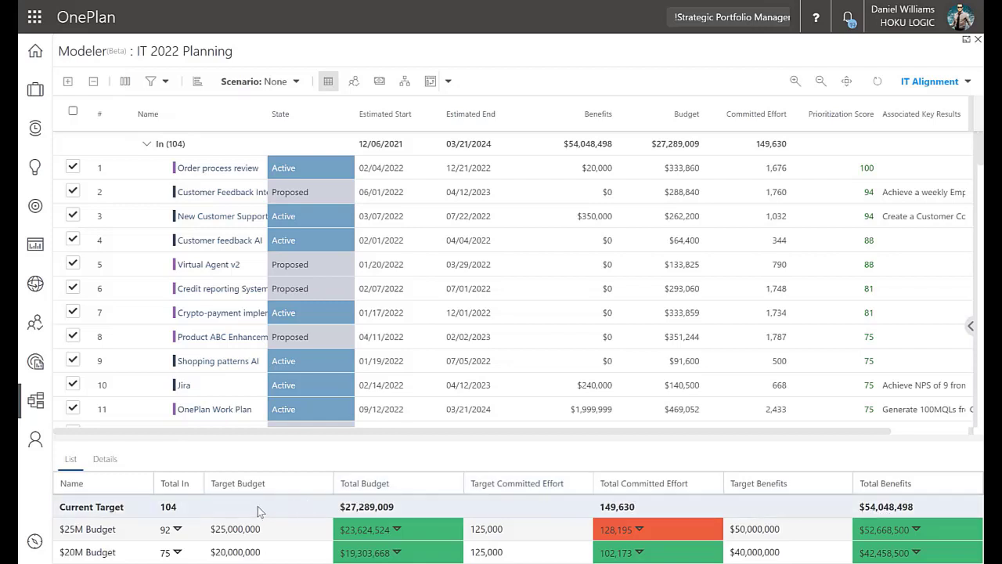
click(284, 82)
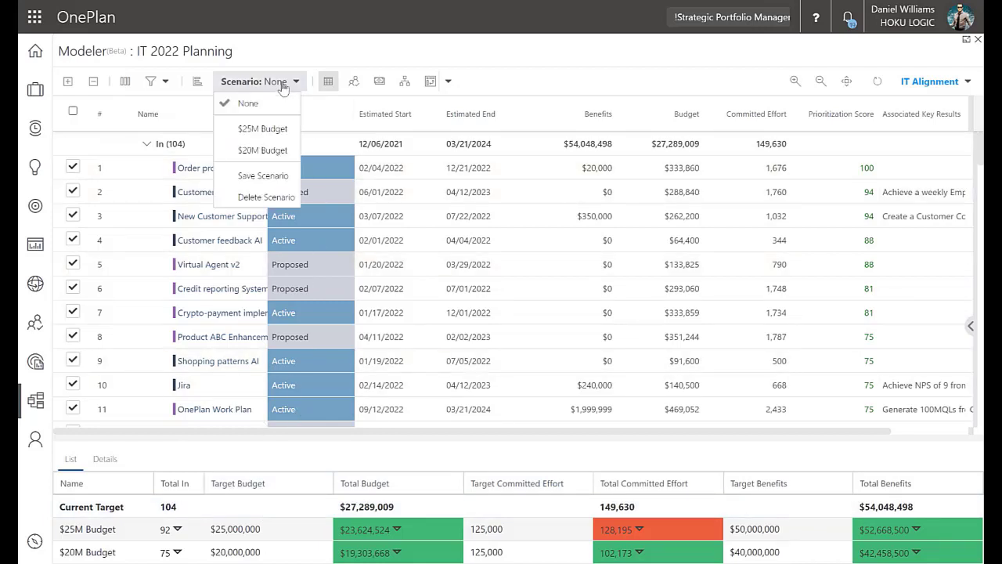
click(273, 132)
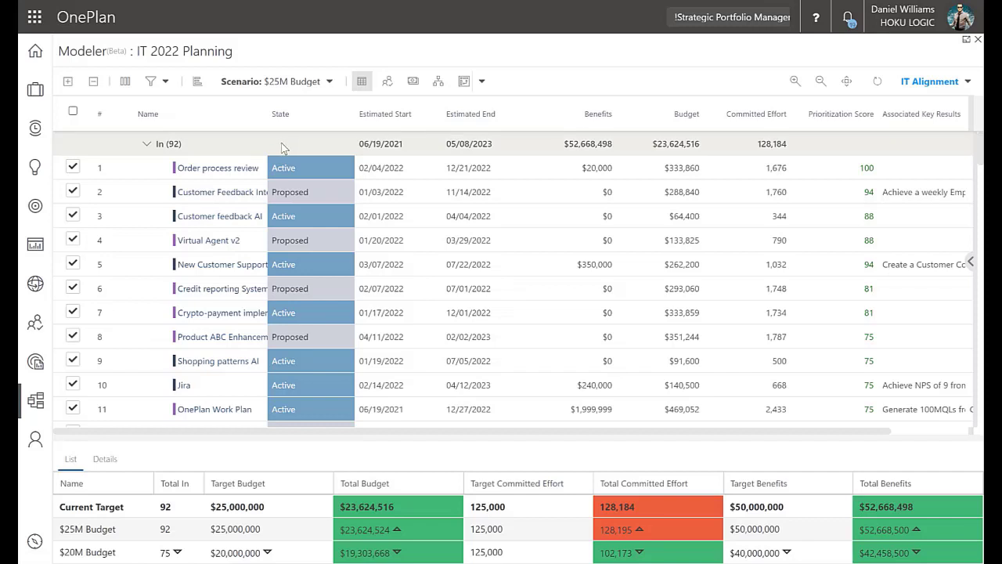
click(145, 147)
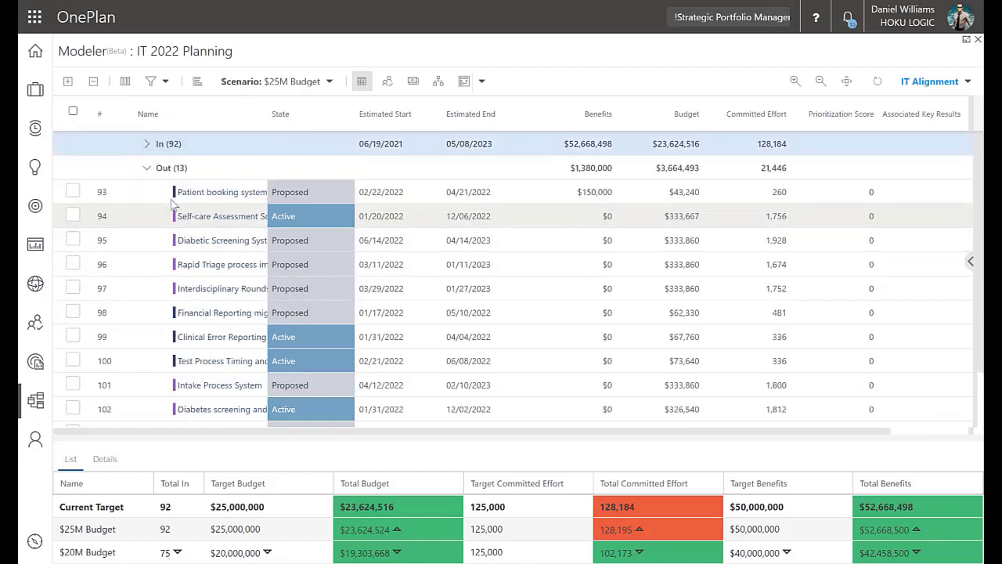
click(146, 147)
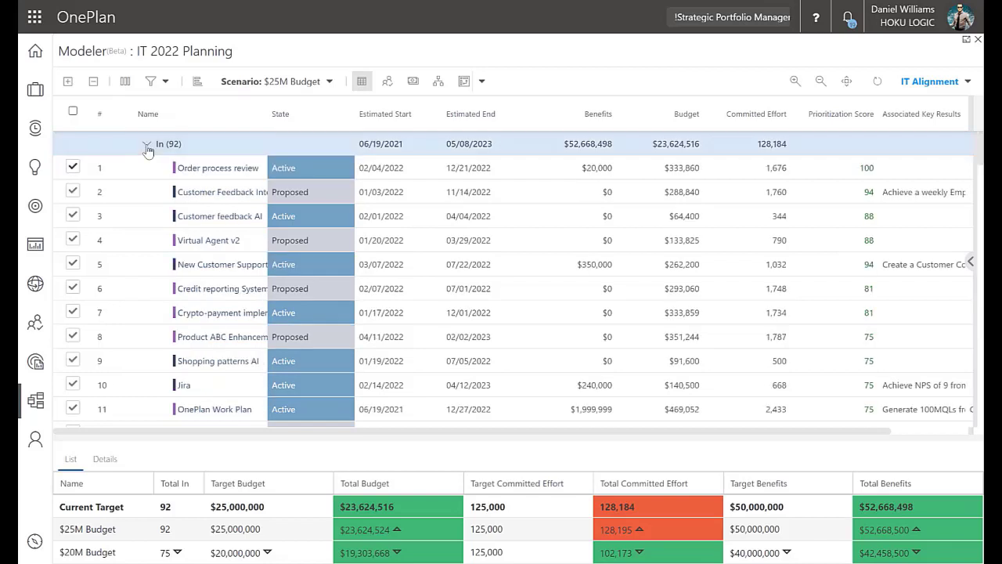
Switch to the $20M Budget scenario and check which plans it leaves out
click(222, 88)
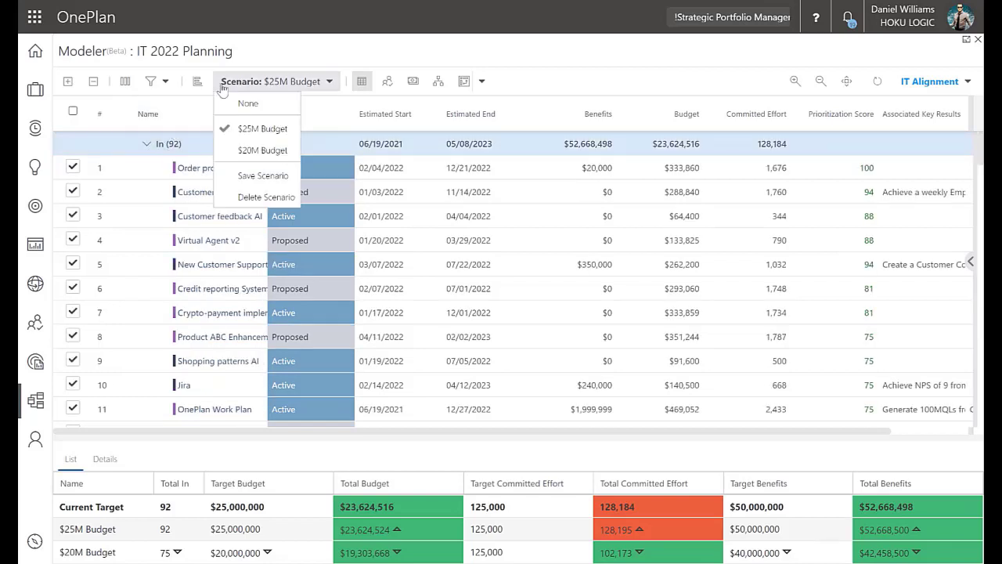
click(229, 150)
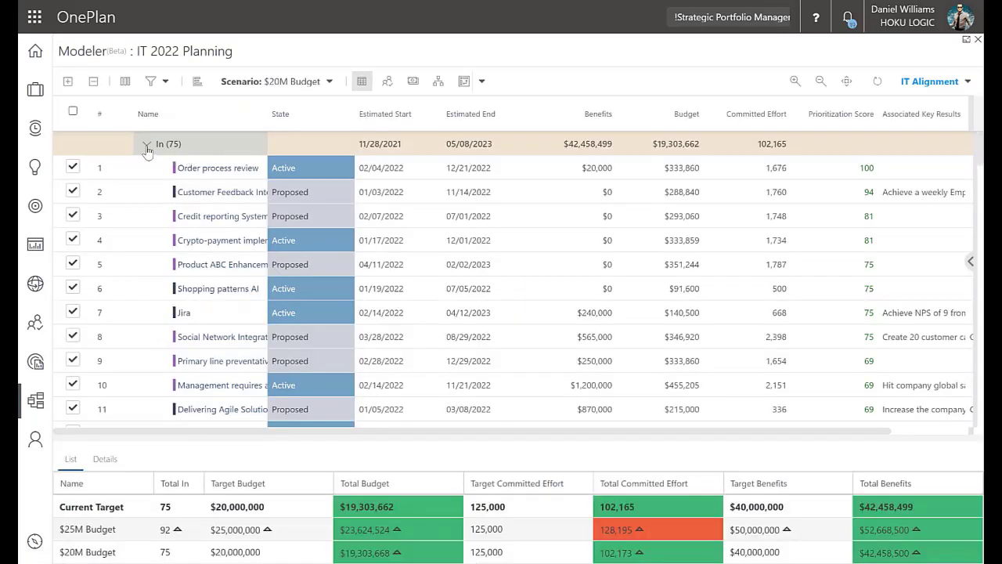
click(146, 145)
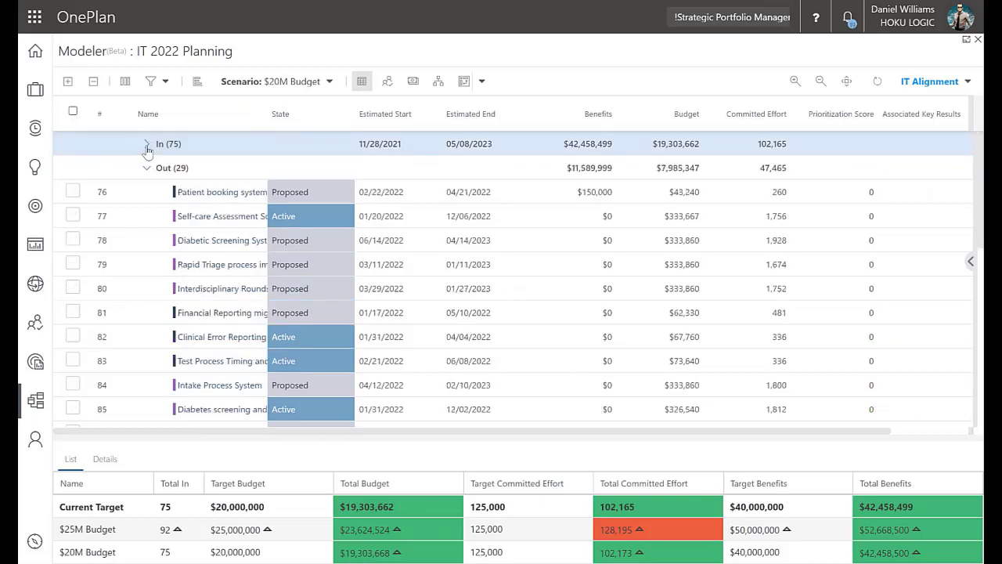
click(144, 145)
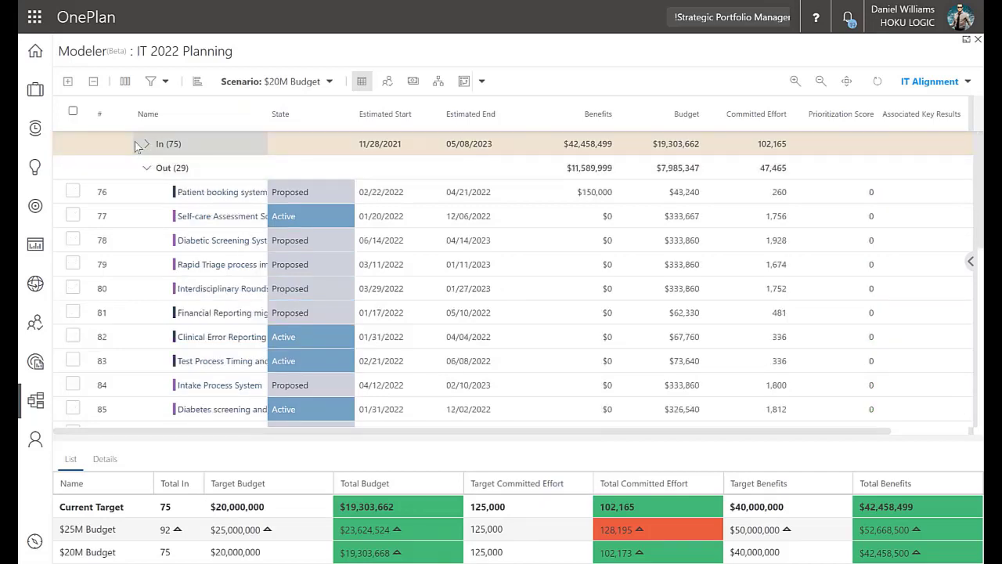
click(144, 145)
Compare the $25M Budget and $20M Budget scenarios plan by plan in an enlarged details view, and return to the scenario list
click(106, 460)
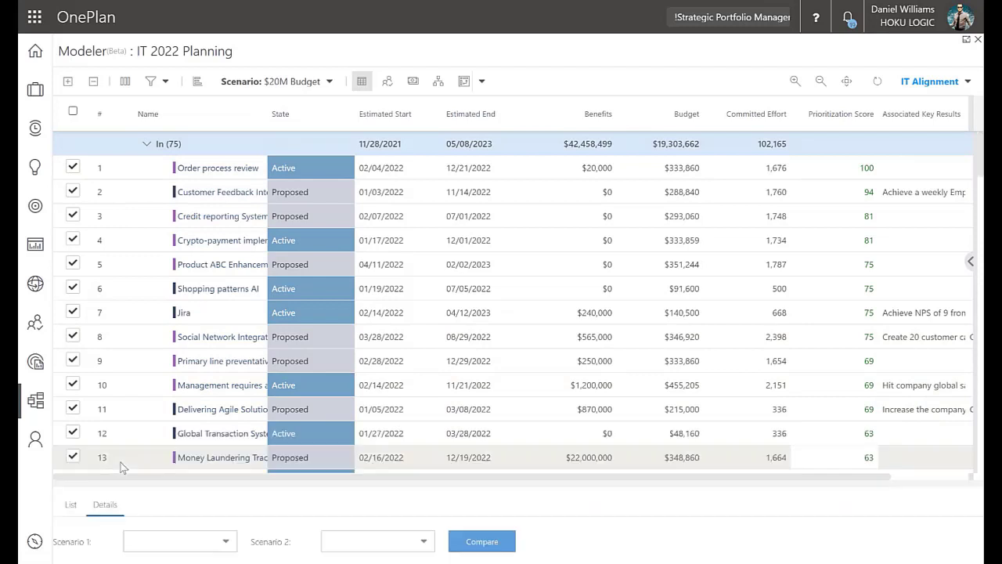
drag(228, 476, 228, 266)
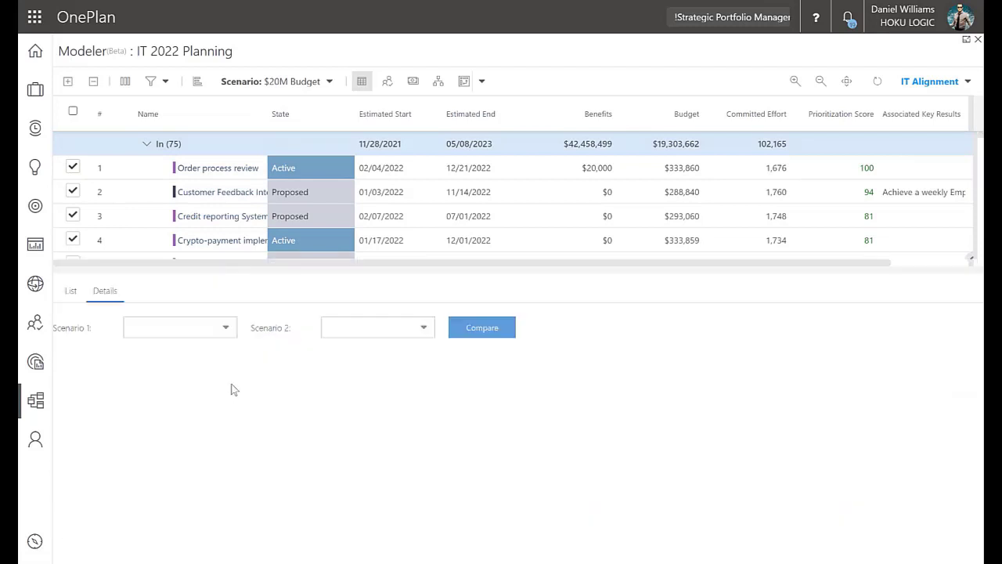
click(227, 328)
click(196, 348)
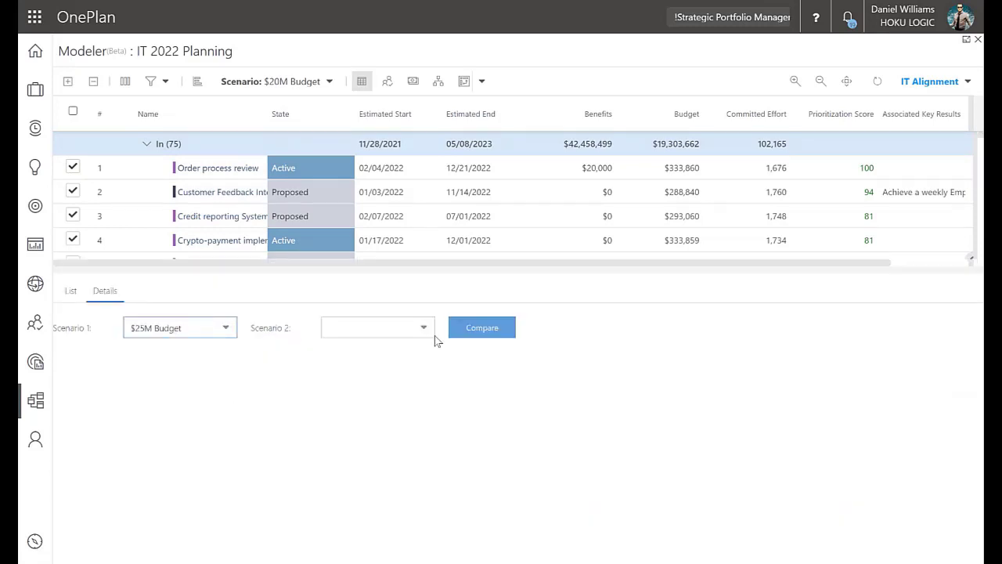
click(423, 328)
click(383, 360)
click(481, 327)
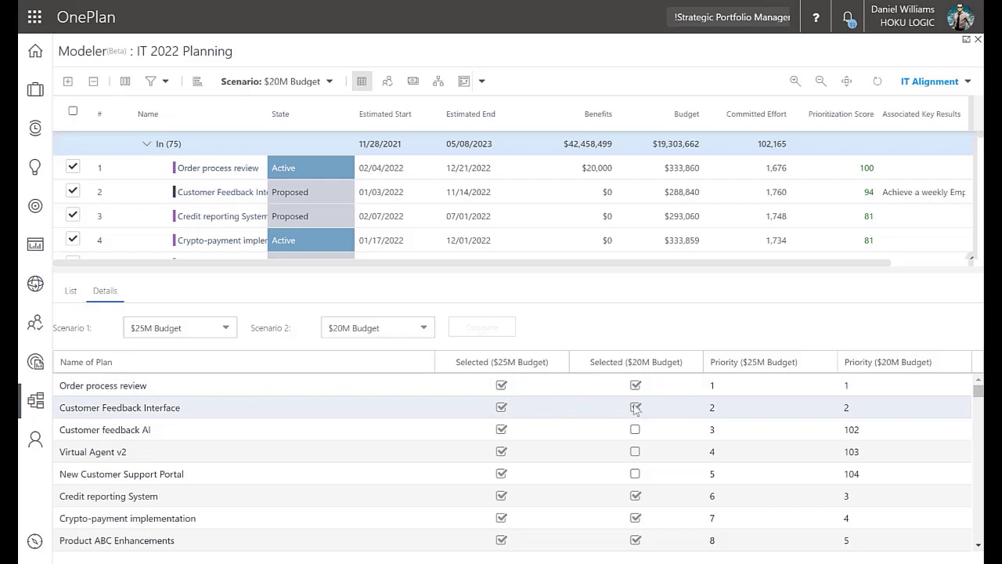
click(72, 291)
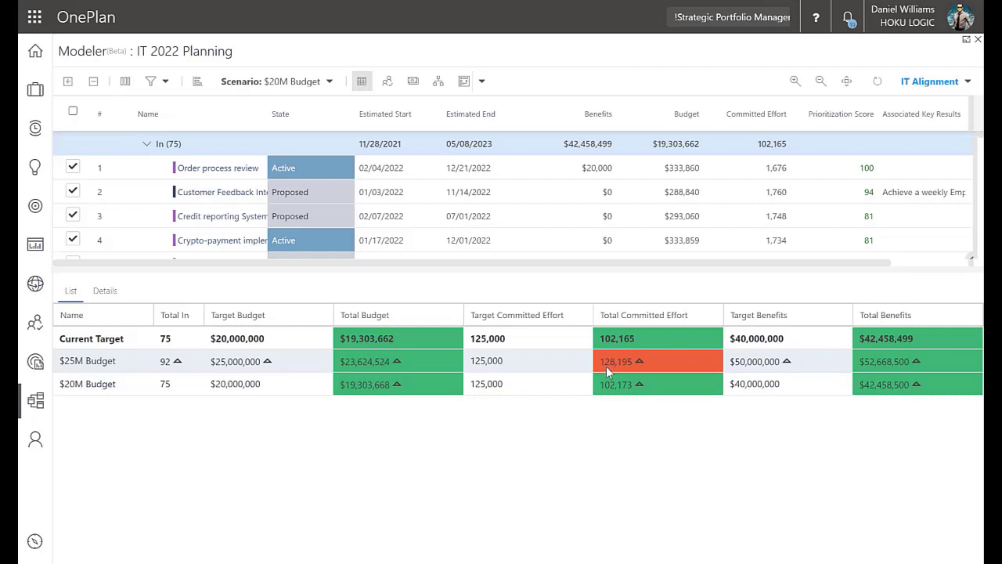
drag(571, 270, 564, 445)
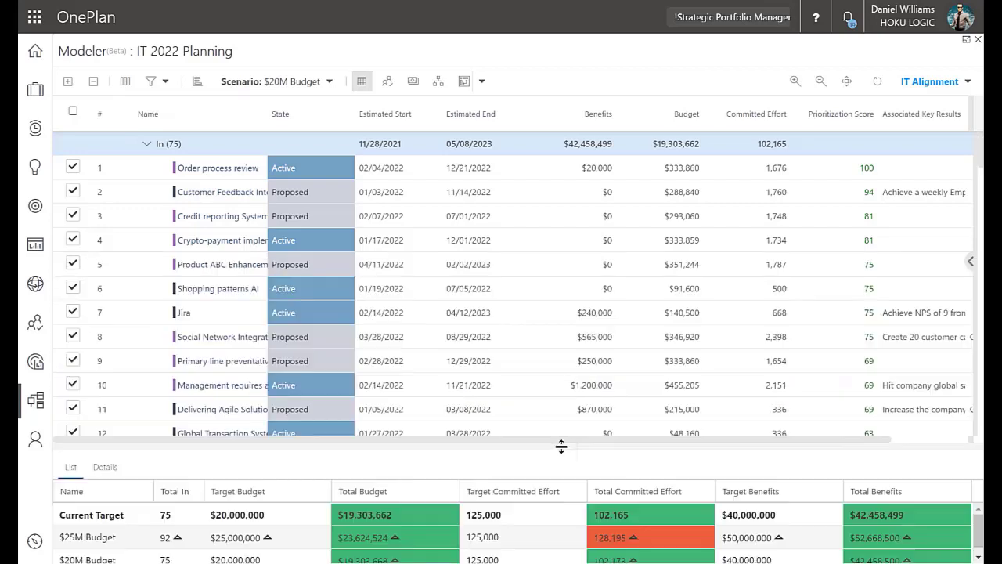
Show resource availability beneath the plans and display the Gantt timeline at a year and quarter scale
click(387, 83)
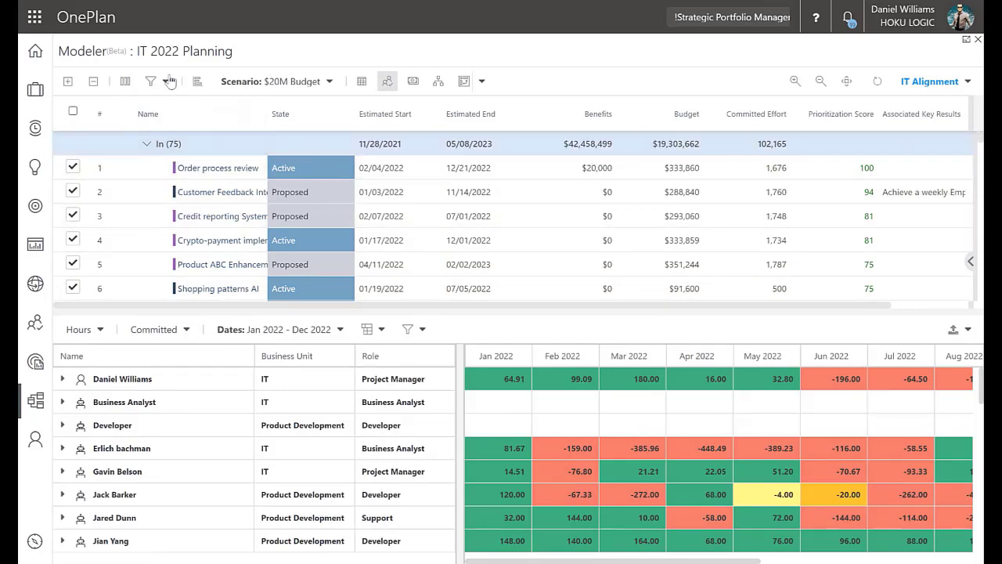
click(198, 81)
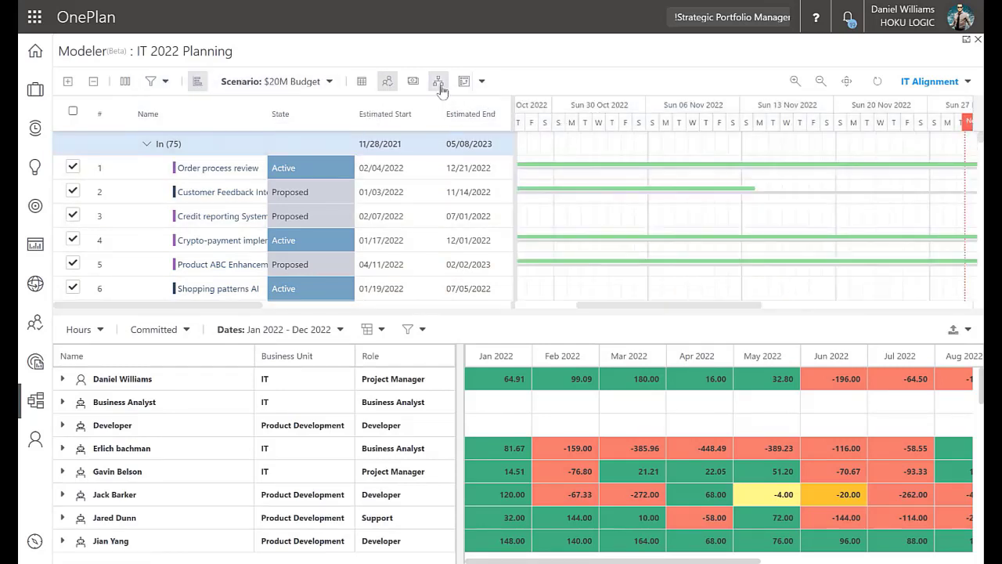
click(819, 83)
click(820, 82)
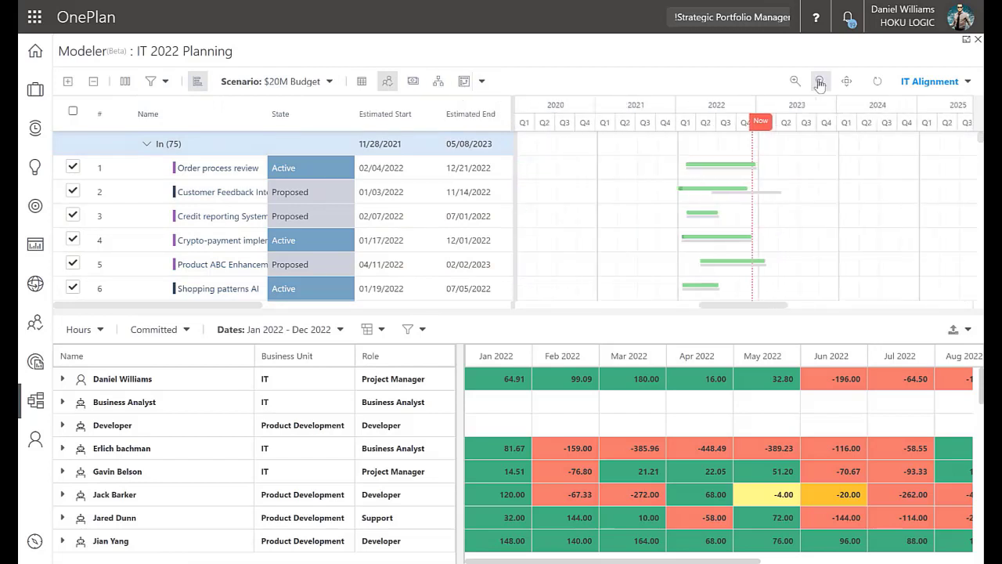
Reschedule Order process review to start on 12/01/2022 and Credit reporting System to start on 01/01/2023 in the Gantt timeline
mouse_move(727, 168)
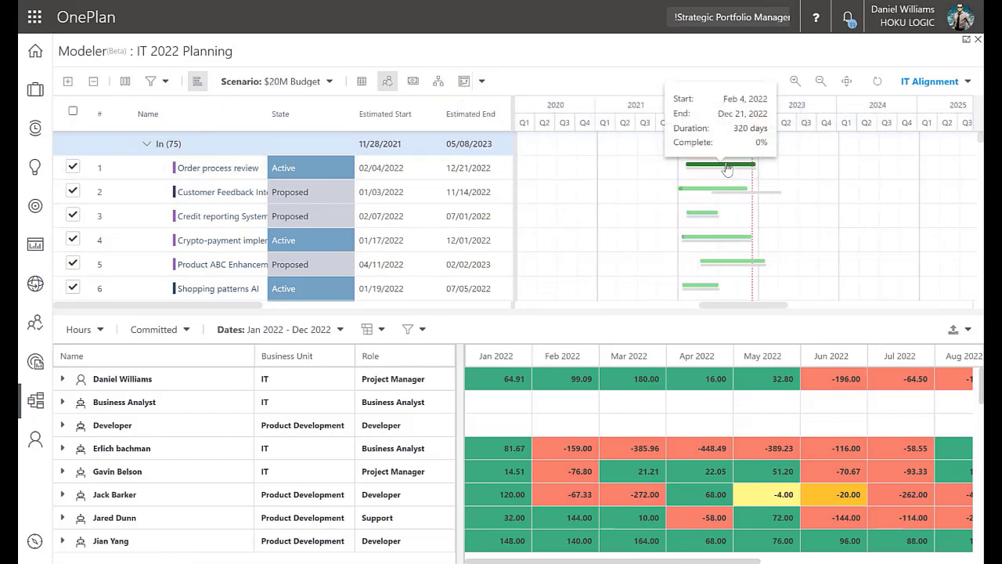
drag(727, 168, 793, 167)
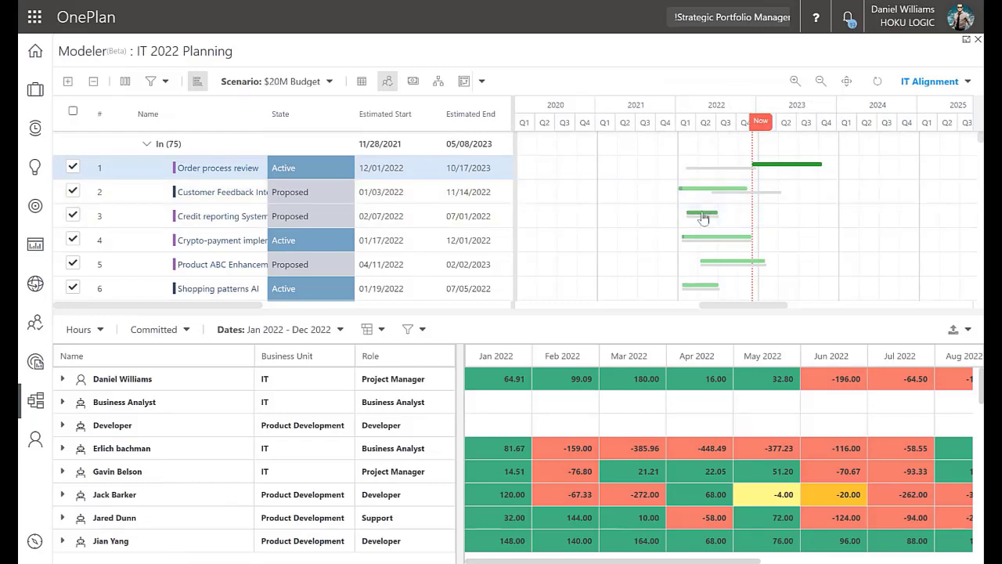
drag(704, 213, 776, 219)
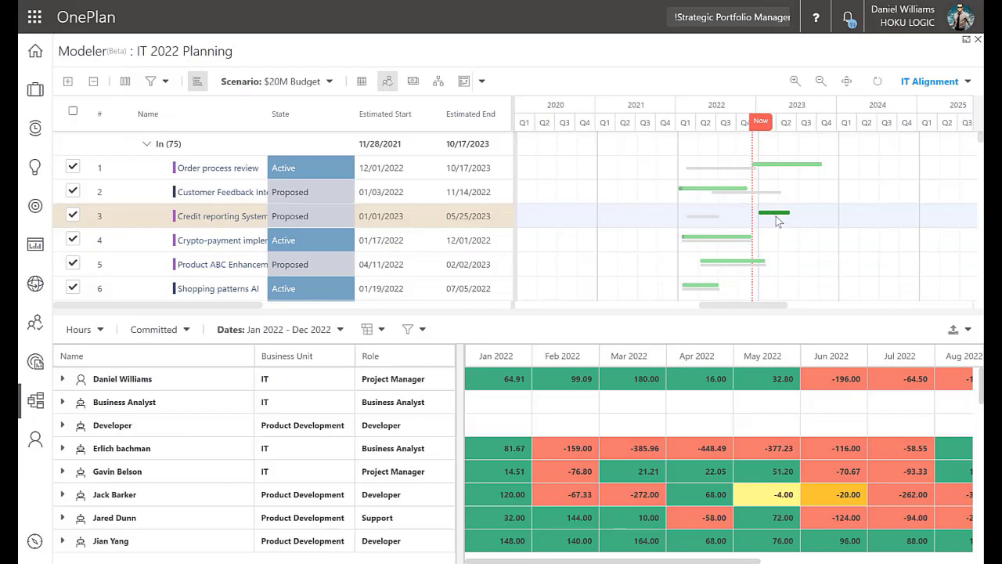
Show the monthly budget beneath the plans and reschedule Shopping patterns AI to start on 12/01/2022
click(415, 83)
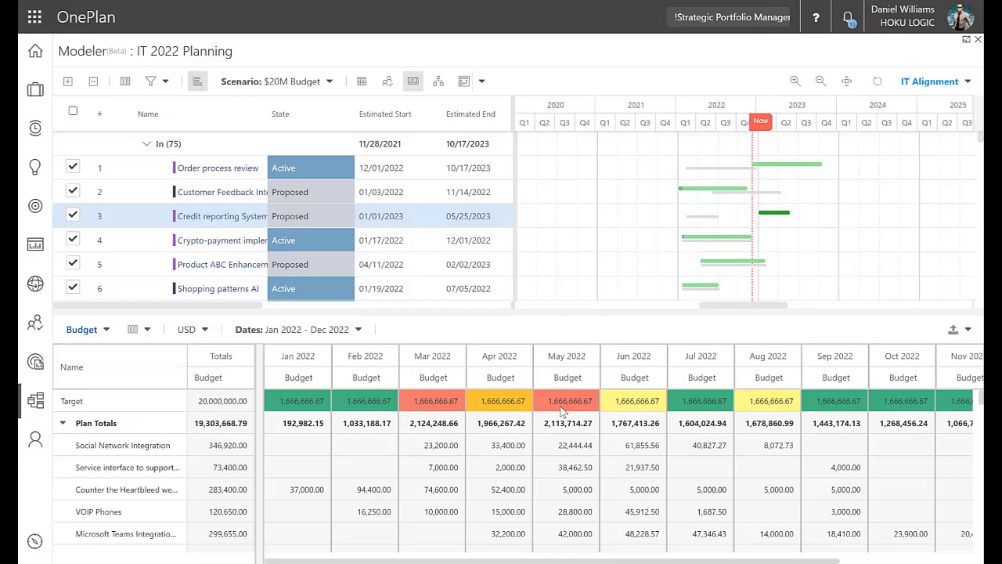
drag(706, 286, 778, 294)
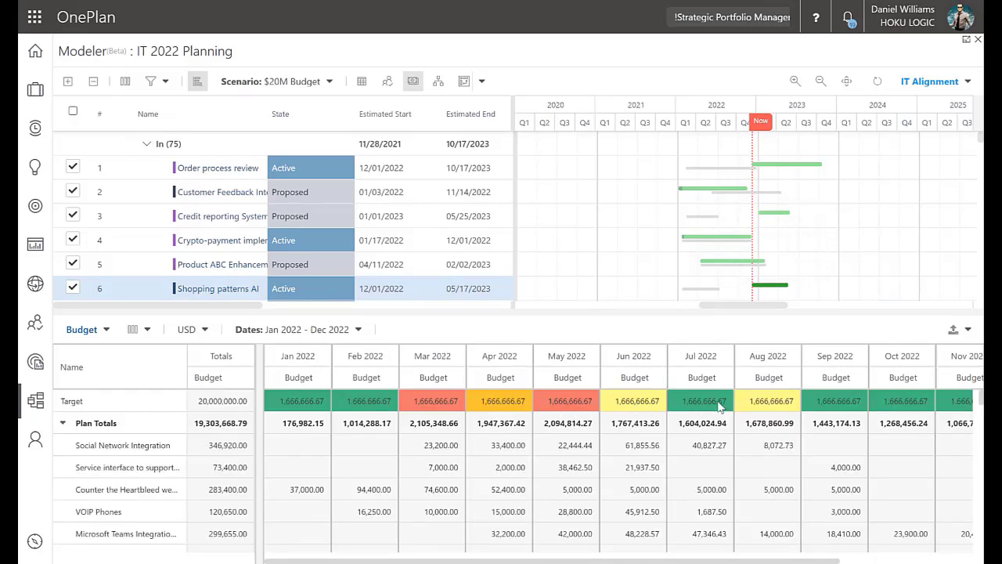
Open the plan dependencies diagram, enlarge it and examine the links from selected plans to unselected predecessors and successors
click(437, 85)
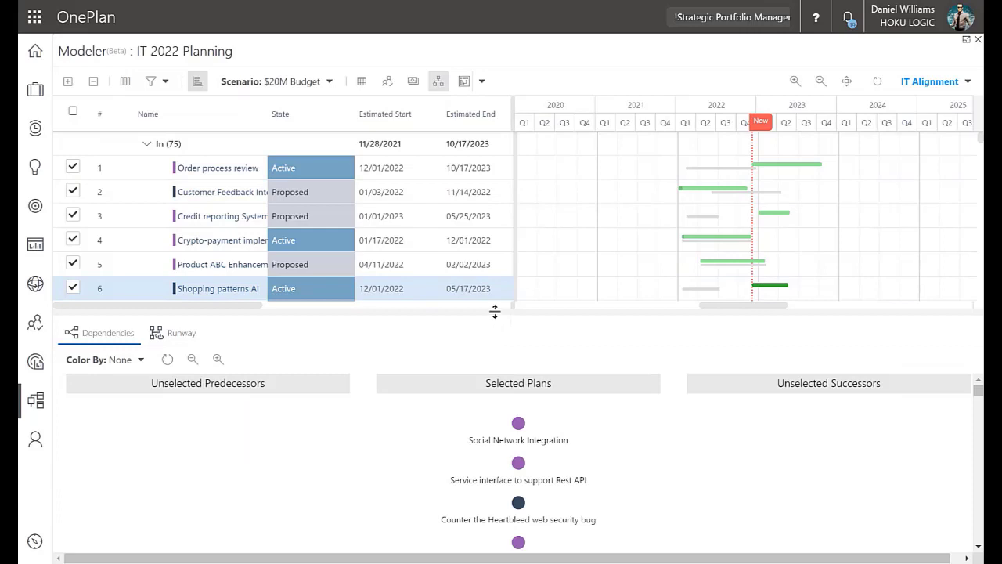
drag(493, 310, 505, 125)
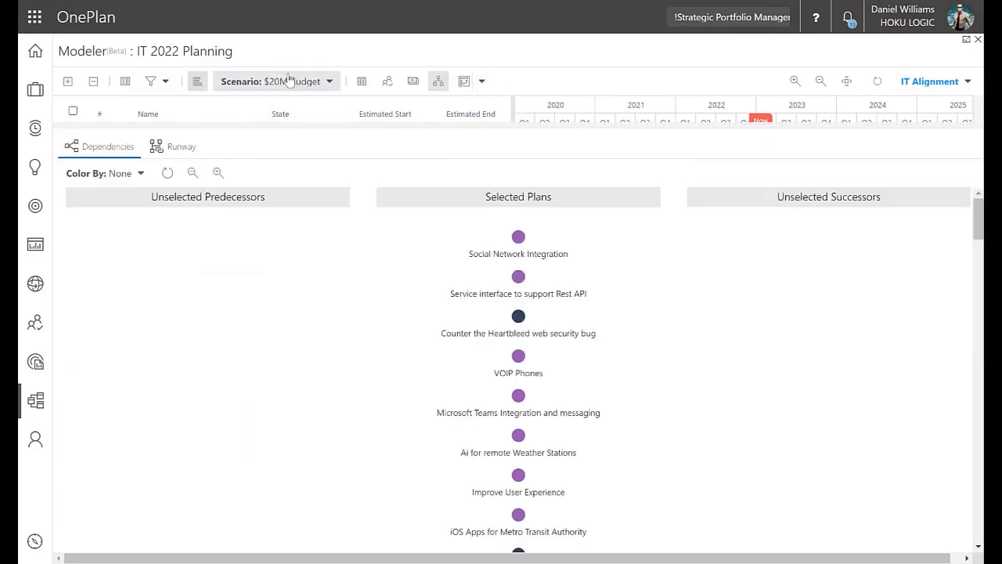
scroll(586, 325, down, 6)
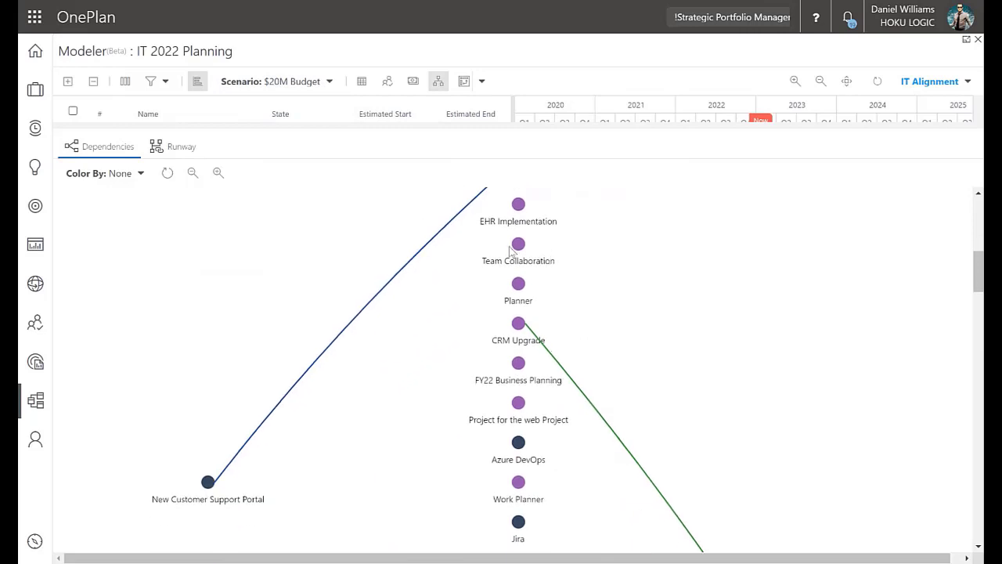
scroll(514, 254, up, 2)
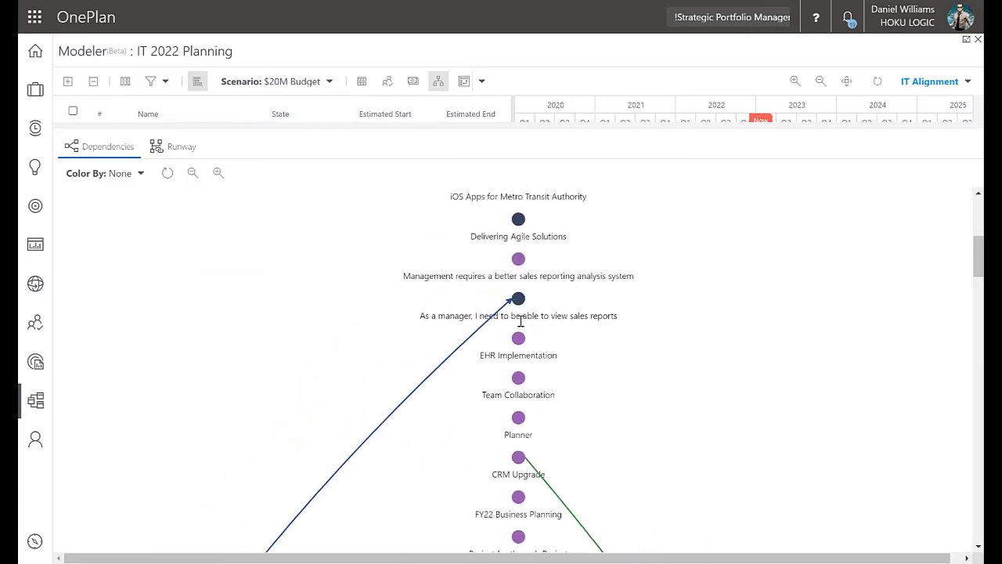
scroll(524, 307, down, 2)
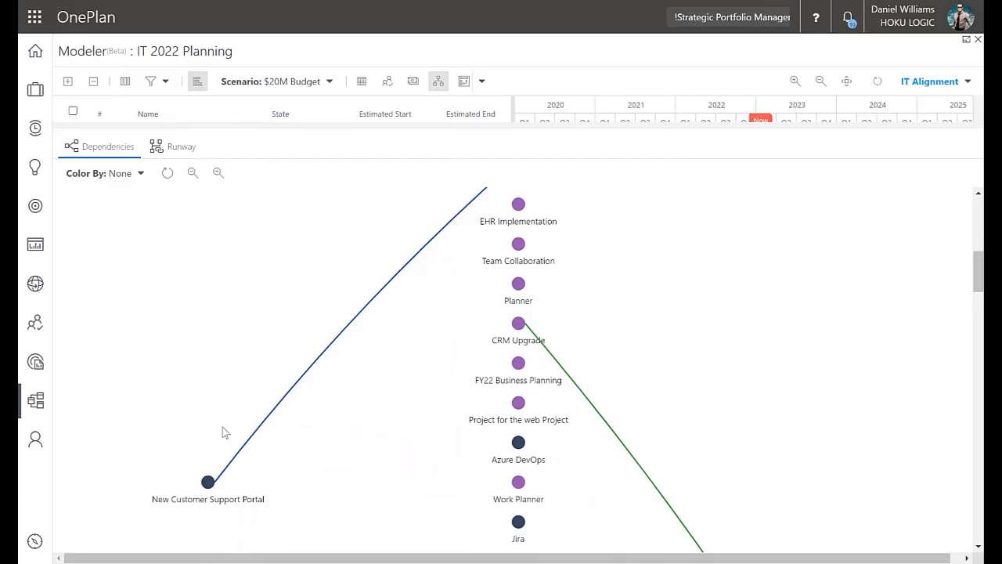
scroll(223, 426, up, 6)
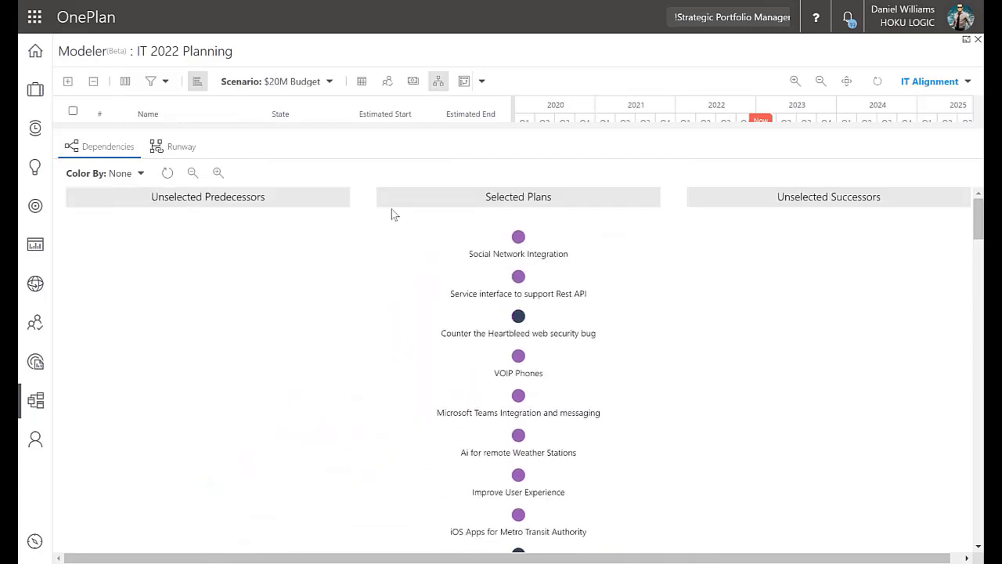
Trace the dependency links from New Customer Support Portal to the manager's sales reports plan and from CRM Upgrade to Core Transformation
scroll(497, 234, down, 7)
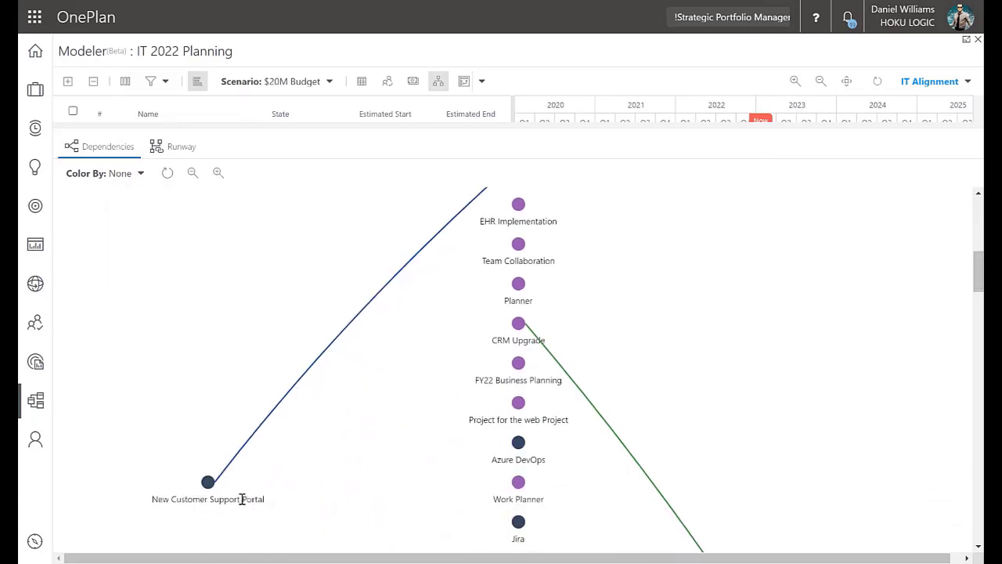
scroll(572, 317, up, 2)
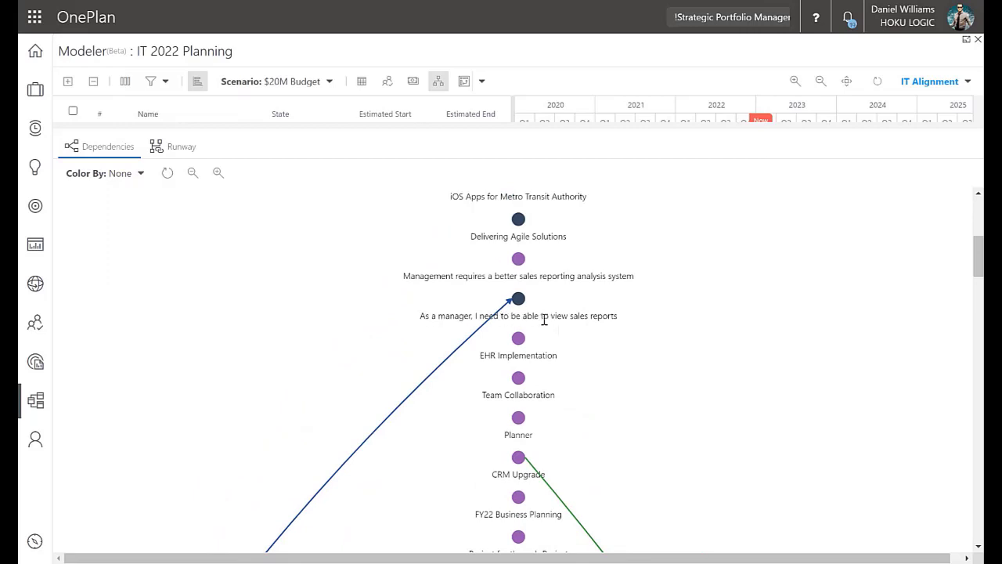
scroll(617, 313, down, 3)
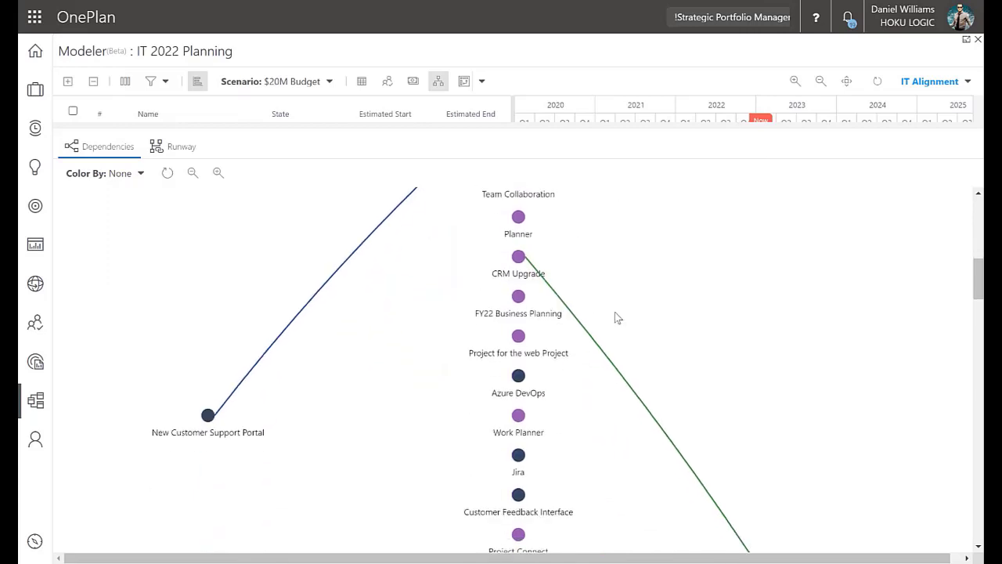
scroll(627, 329, down, 2)
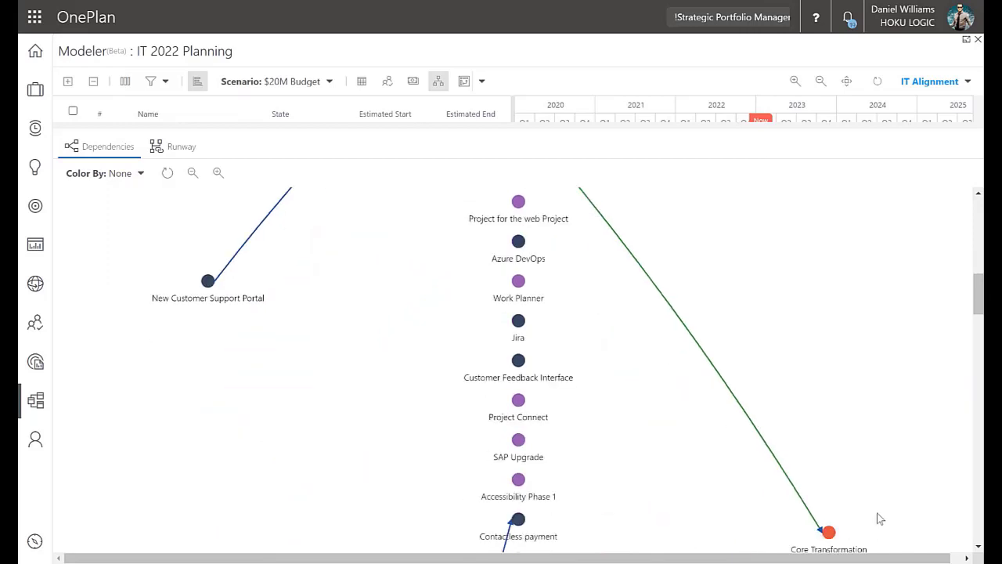
scroll(765, 381, up, 2)
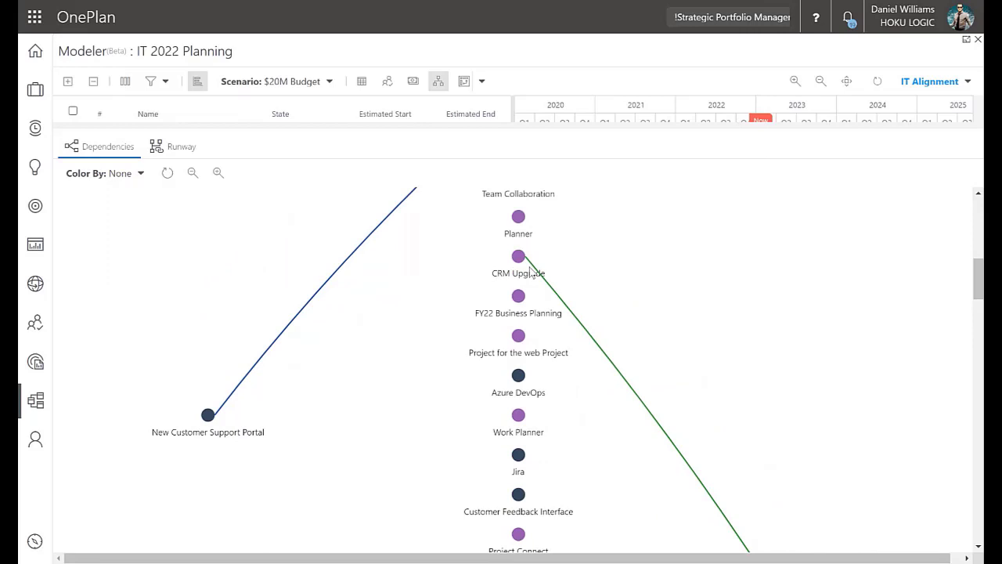
scroll(635, 325, down, 2)
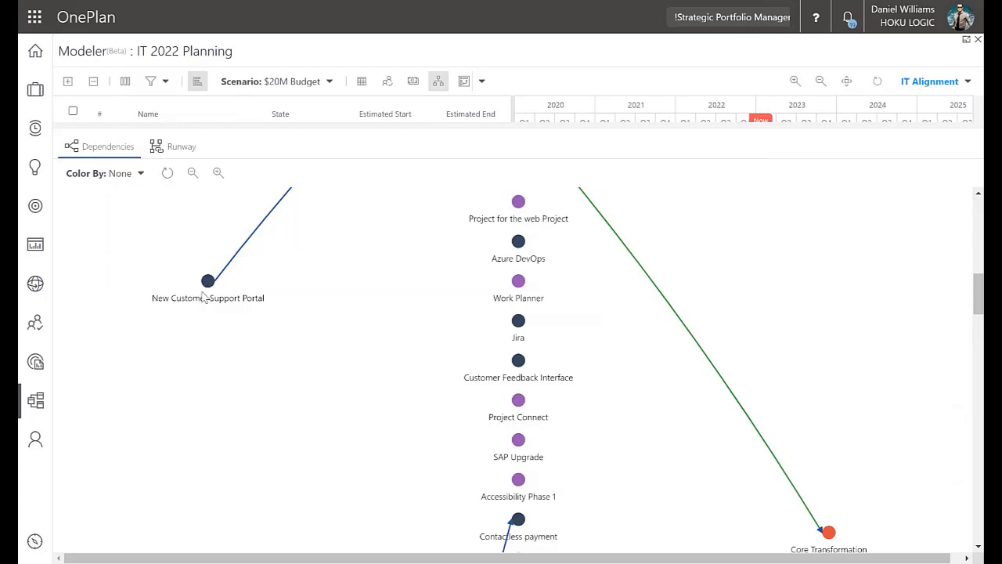
scroll(223, 235, up, 1)
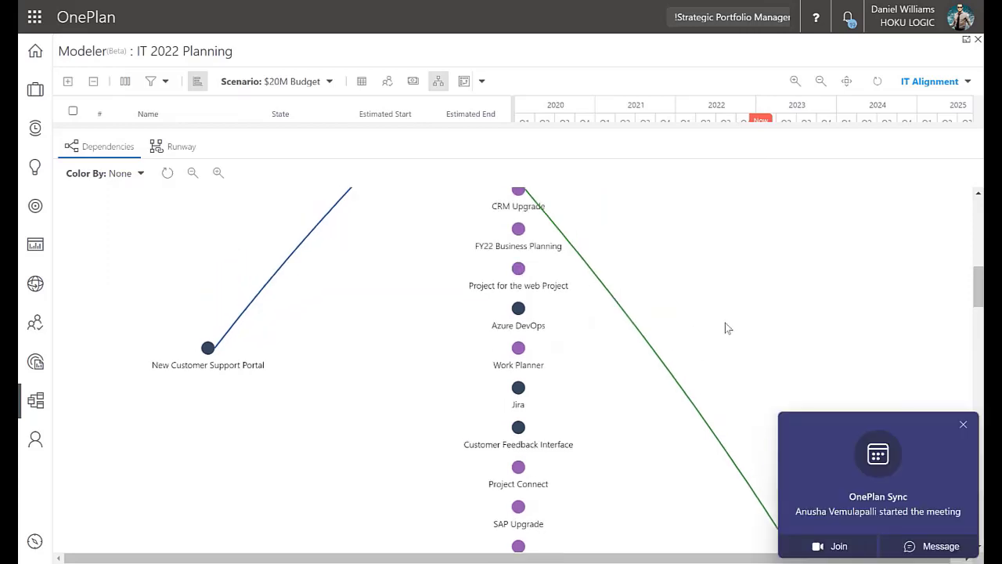
scroll(436, 264, up, 3)
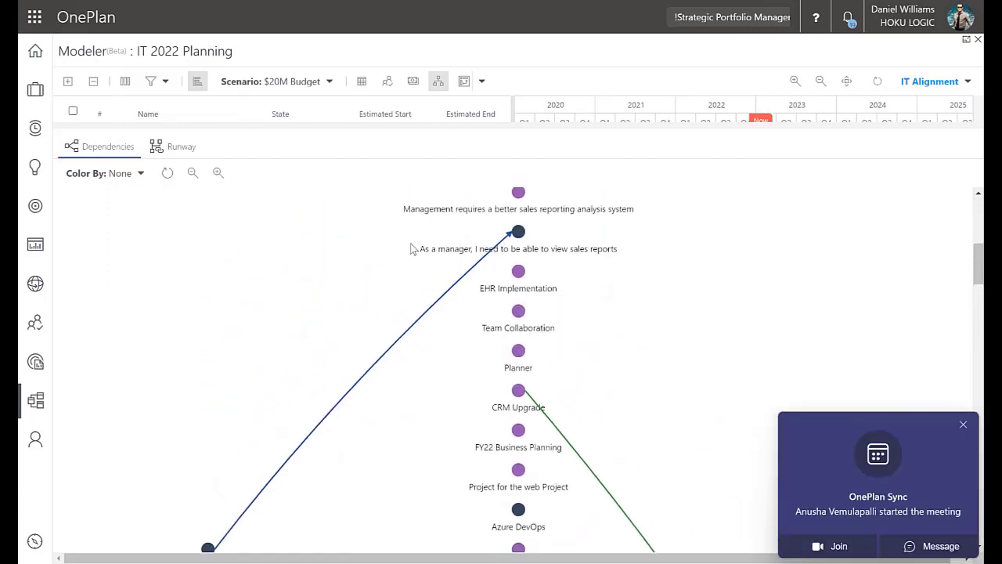
click(961, 427)
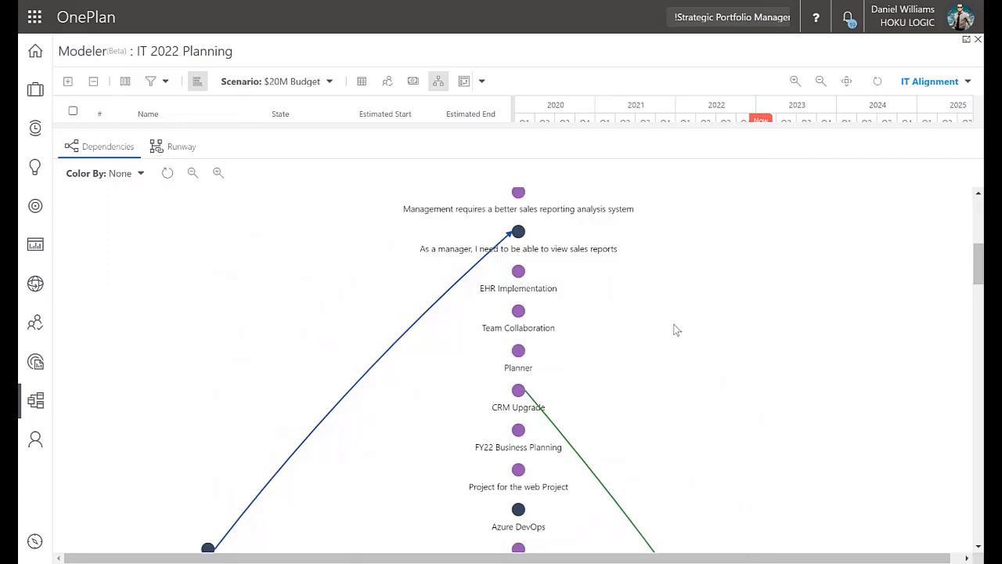
scroll(649, 313, up, 2)
Open the strategy runway diagram at a reduced zoom and examine how objectives and key results link to projects and epics
click(188, 150)
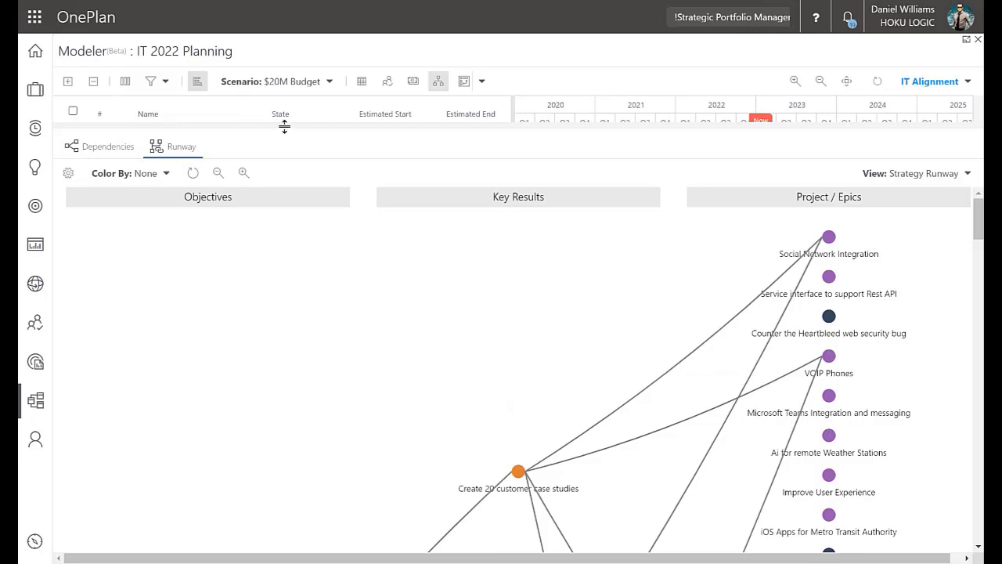
click(220, 177)
click(220, 177)
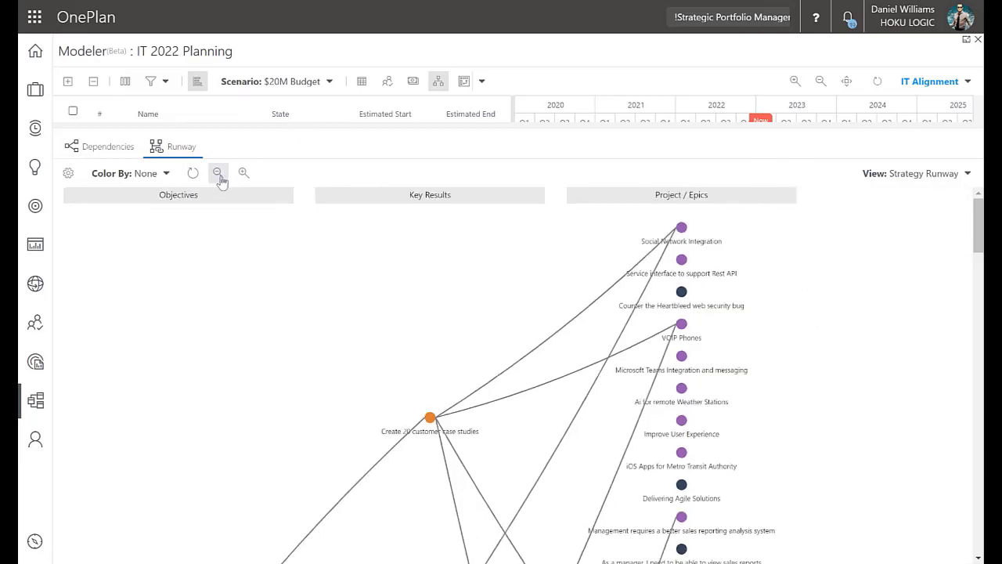
scroll(224, 316, down, 5)
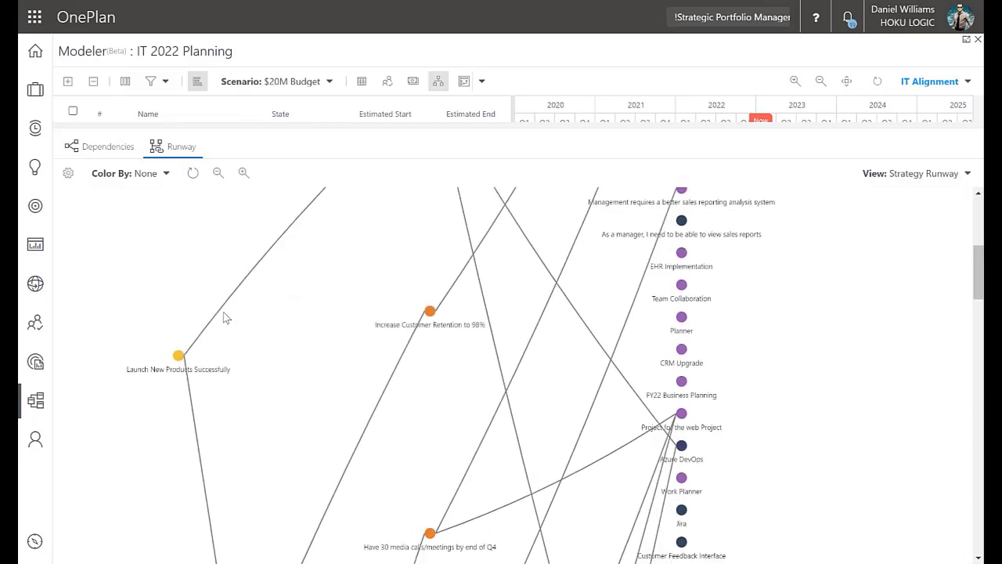
scroll(180, 338, down, 5)
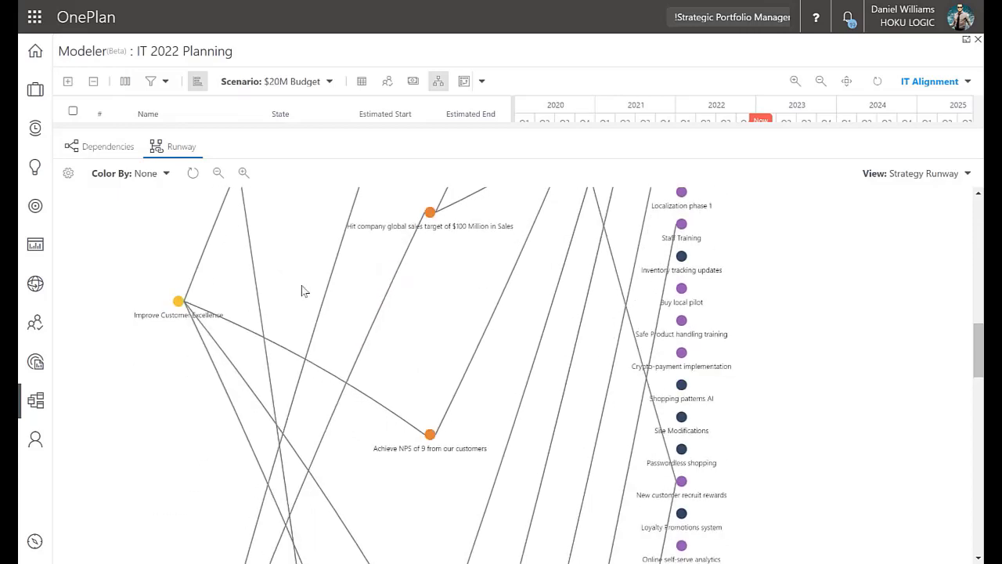
scroll(305, 290, up, 8)
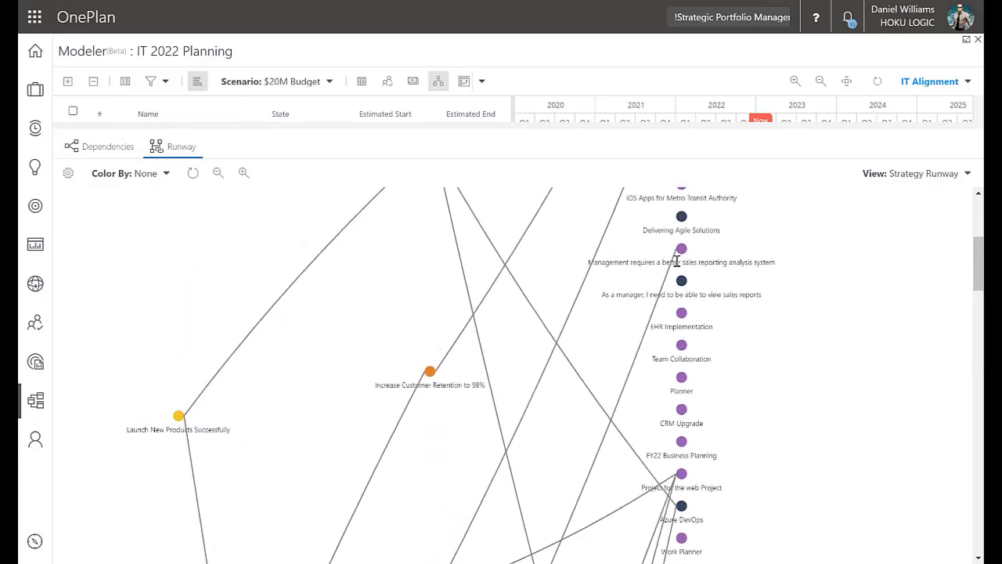
scroll(676, 261, up, 5)
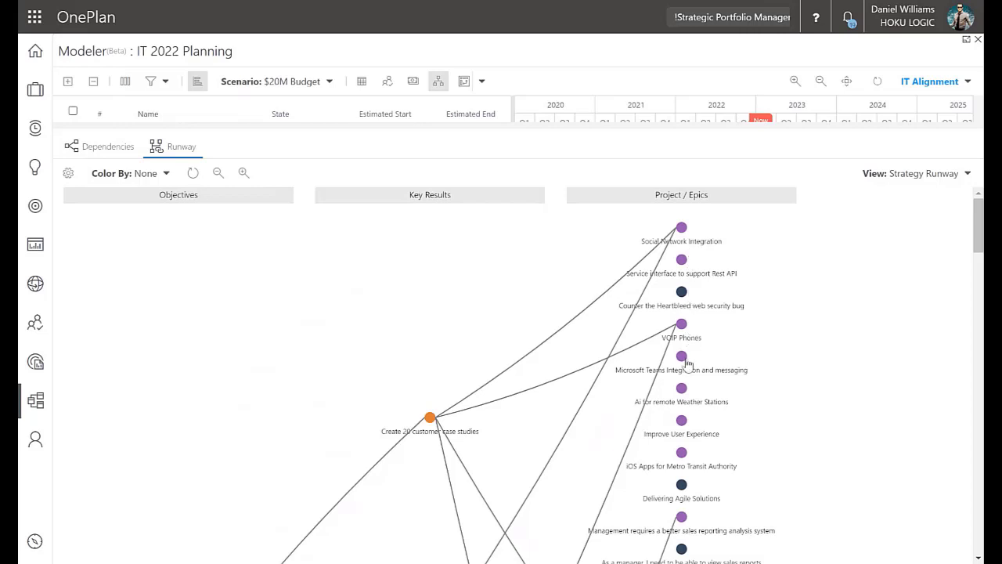
scroll(691, 374, down, 3)
scroll(695, 393, down, 3)
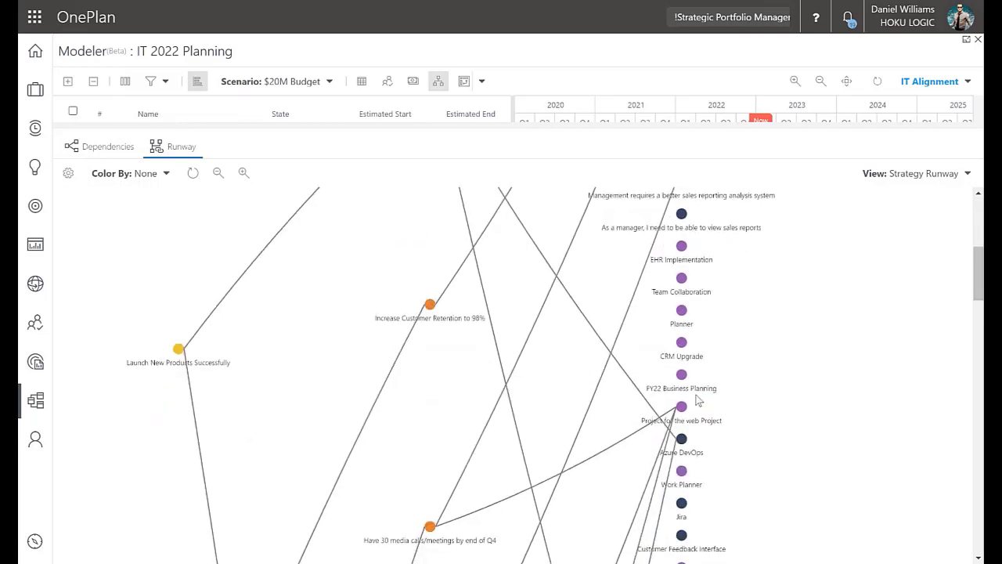
scroll(696, 395, up, 5)
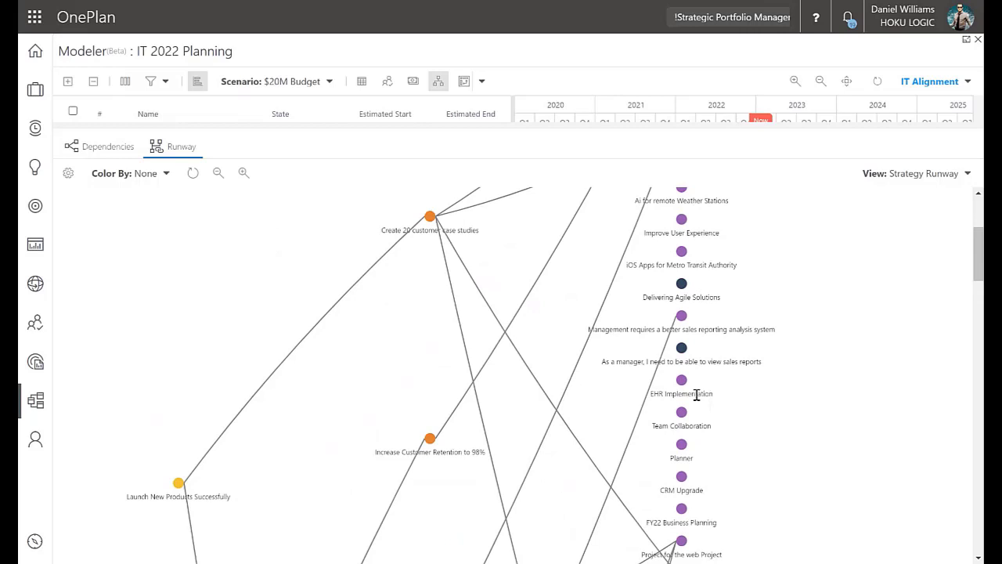
Switch the diagram to the Runway view and examine the links from projects and epics to products, then close the diagram
click(905, 178)
click(904, 195)
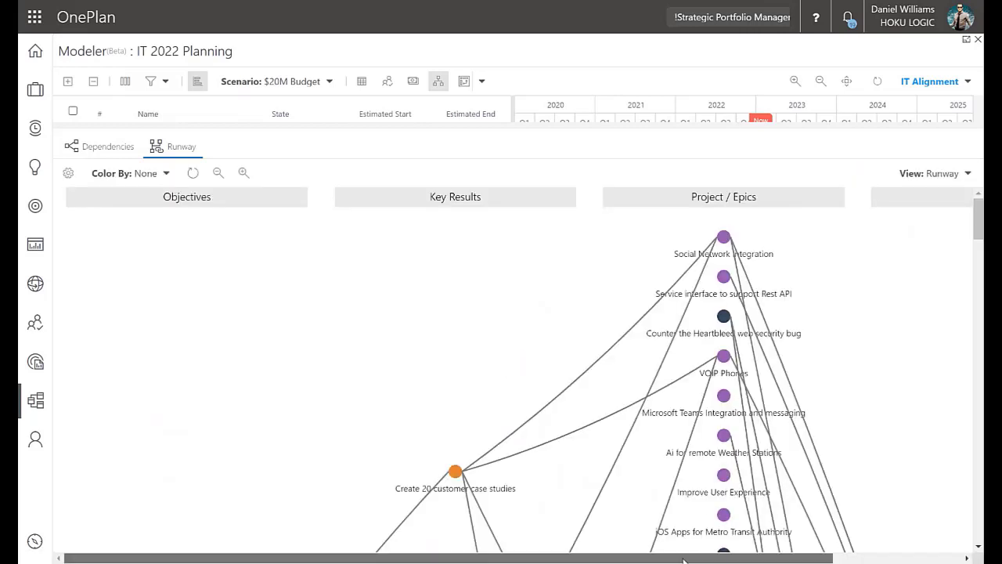
drag(681, 560, 810, 560)
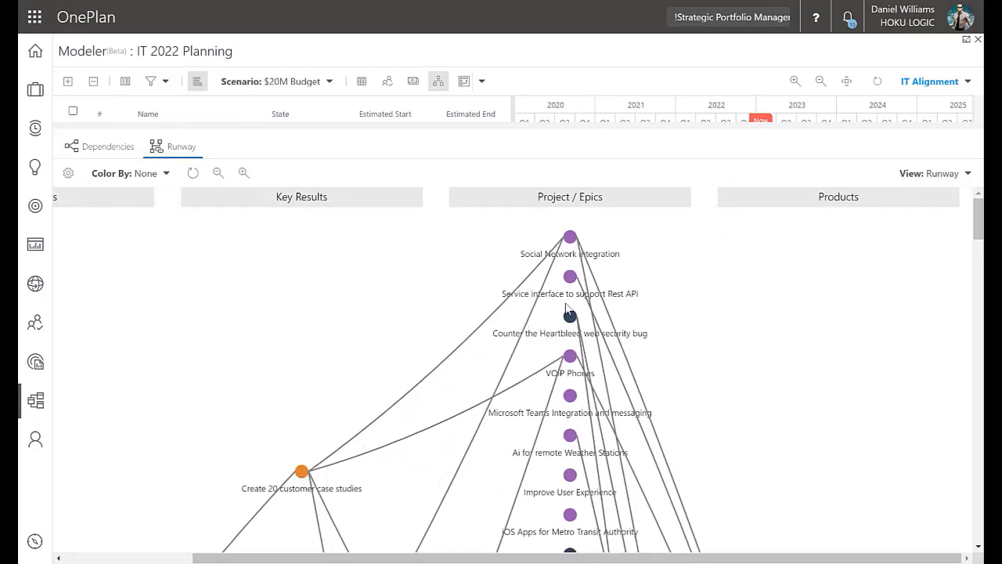
scroll(581, 283, down, 1)
scroll(578, 287, down, 1)
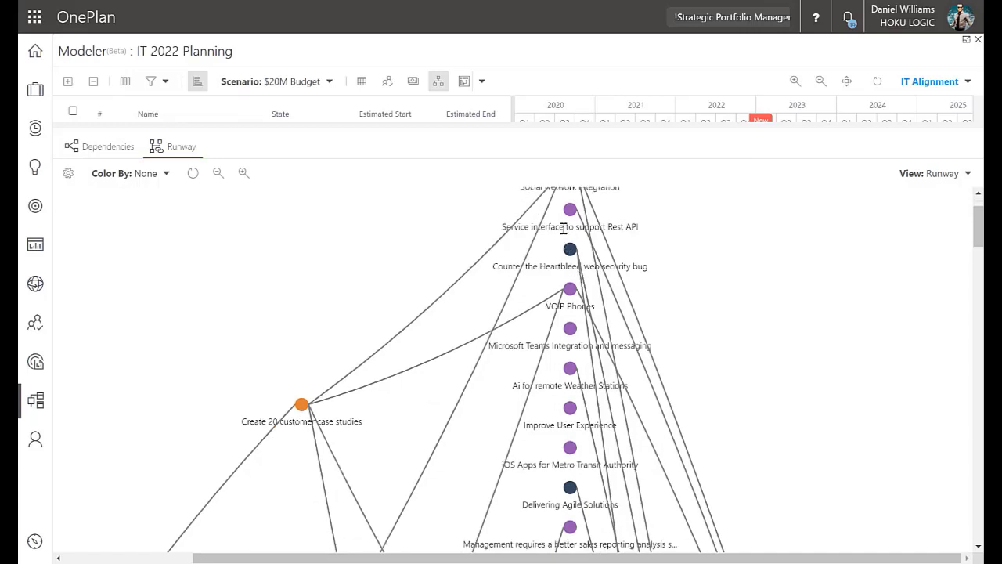
scroll(599, 291, down, 8)
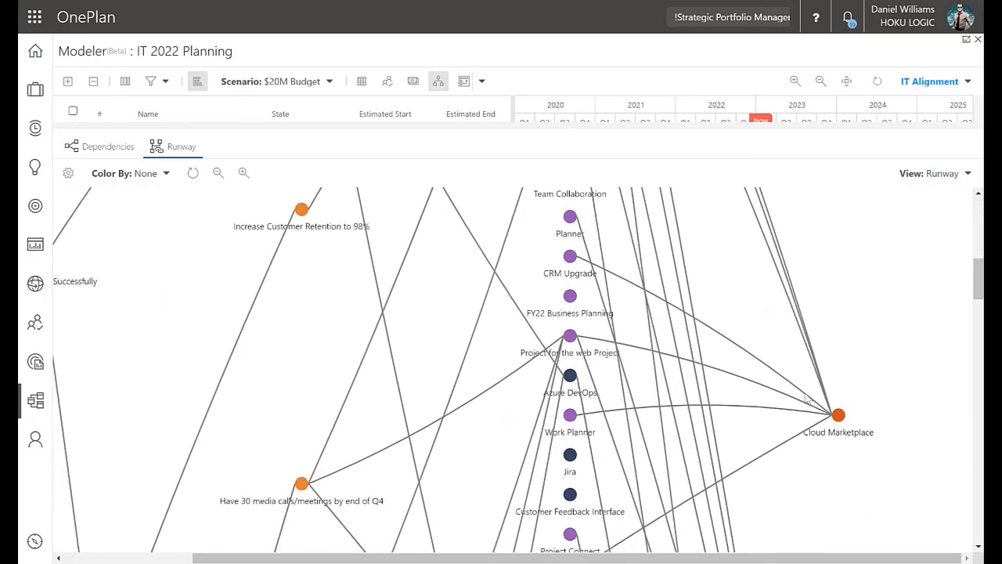
scroll(685, 357, up, 10)
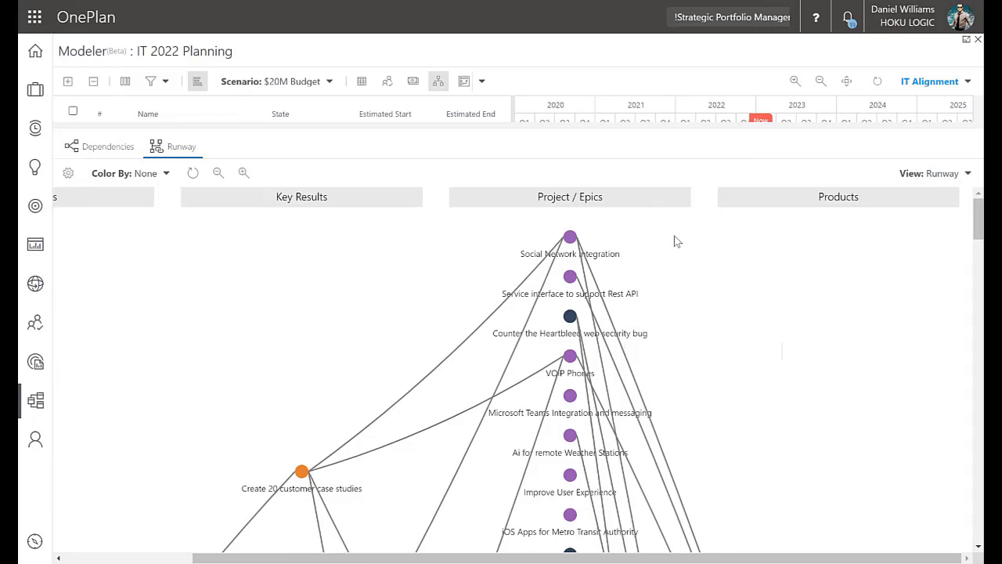
click(438, 81)
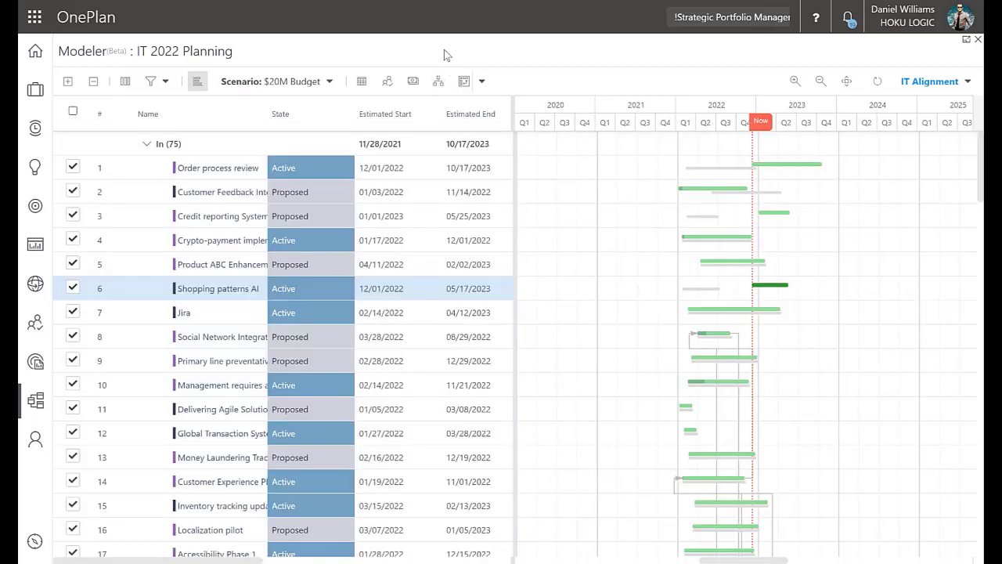